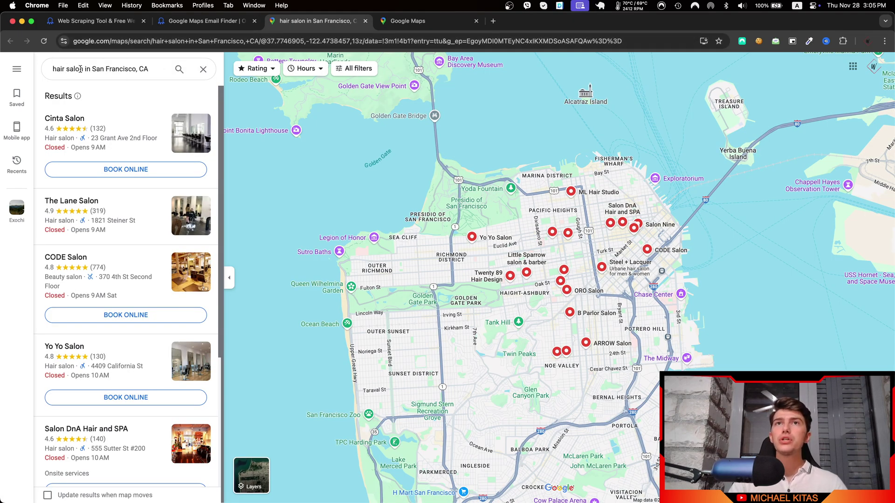
# - Select the whole Google Maps URL of the San Francisco hair salon search results
pyautogui.click(54, 70)
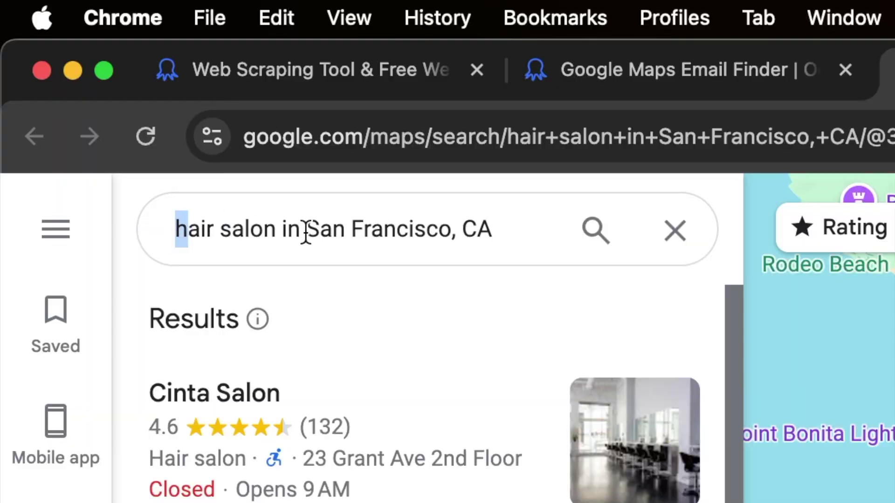
pyautogui.click(485, 230)
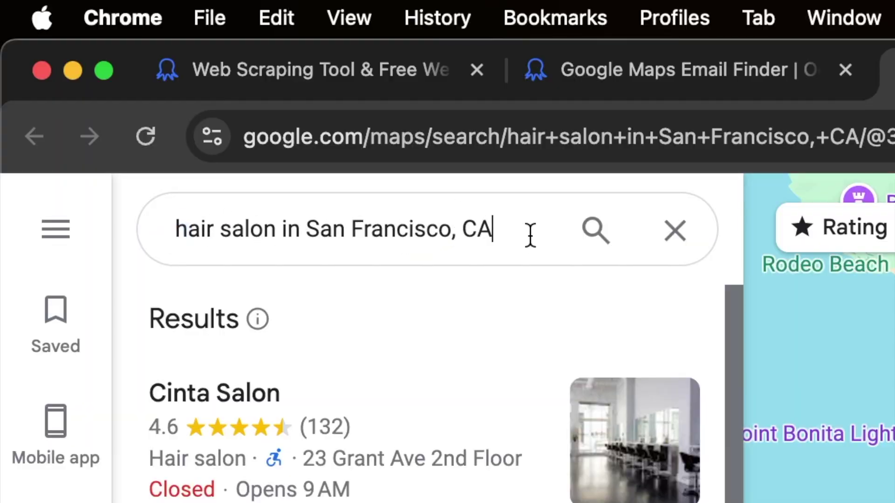
pyautogui.click(151, 41)
pyautogui.moveTo(152, 41); pyautogui.dragTo(152, 37)
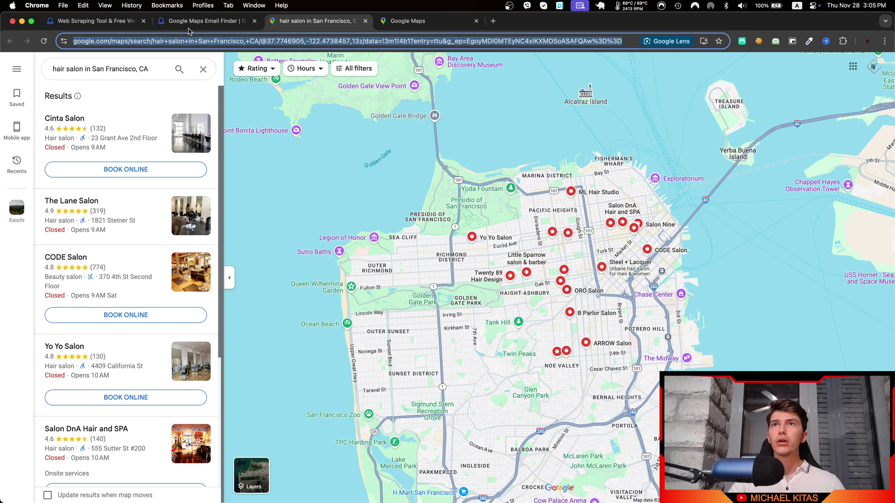
# - Scroll through the Google Maps Email Finder sample data, then return to the hair salon results tab
pyautogui.click(205, 21)
pyautogui.scroll(-2, 256, 229)
pyautogui.scroll(-5, 255, 229)
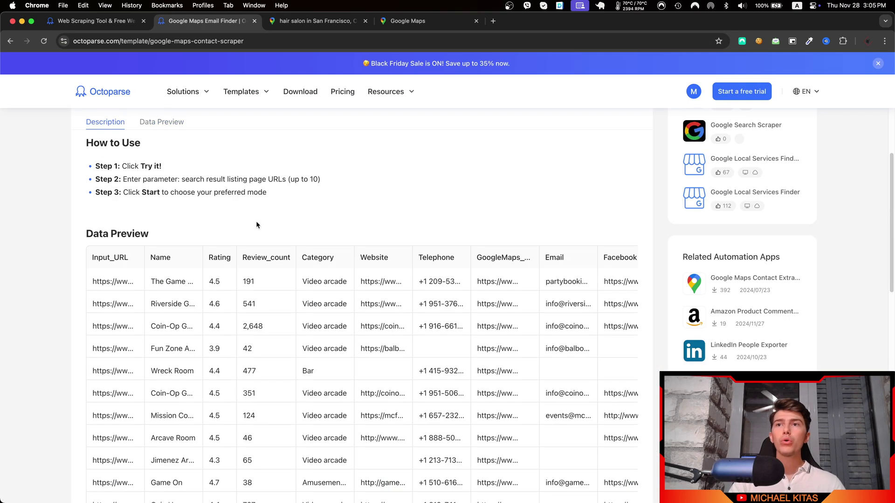
pyautogui.scroll(-5, 256, 228)
pyautogui.scroll(1, 254, 242)
pyautogui.scroll(1, 256, 241)
pyautogui.scroll(1, 257, 242)
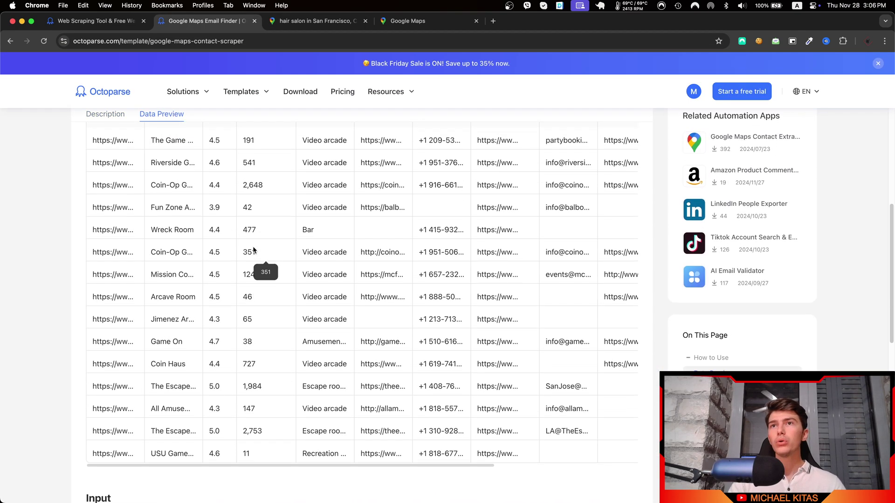
pyautogui.scroll(1, 172, 205)
pyautogui.scroll(3, 172, 210)
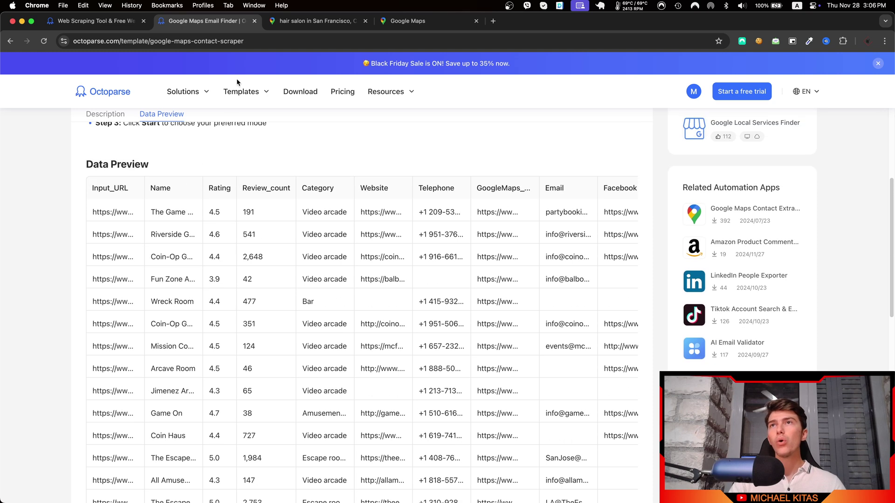
pyautogui.click(317, 21)
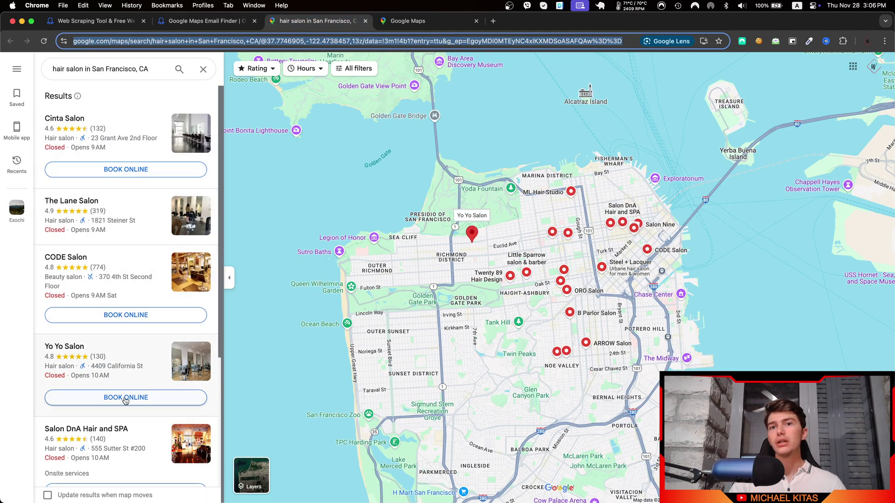
pyautogui.scroll(-4, 122, 401)
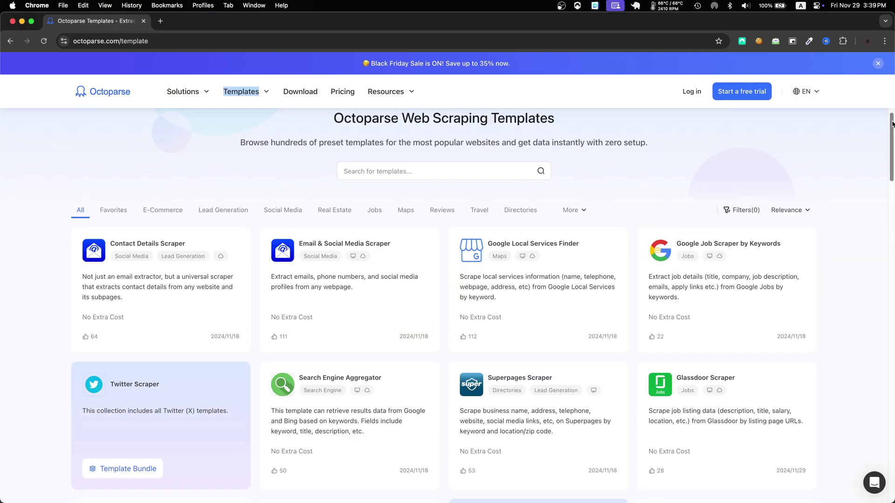
# - Browse the Lead Generation scraper templates, then start a new custom task
pyautogui.scroll(-5, 447, 308)
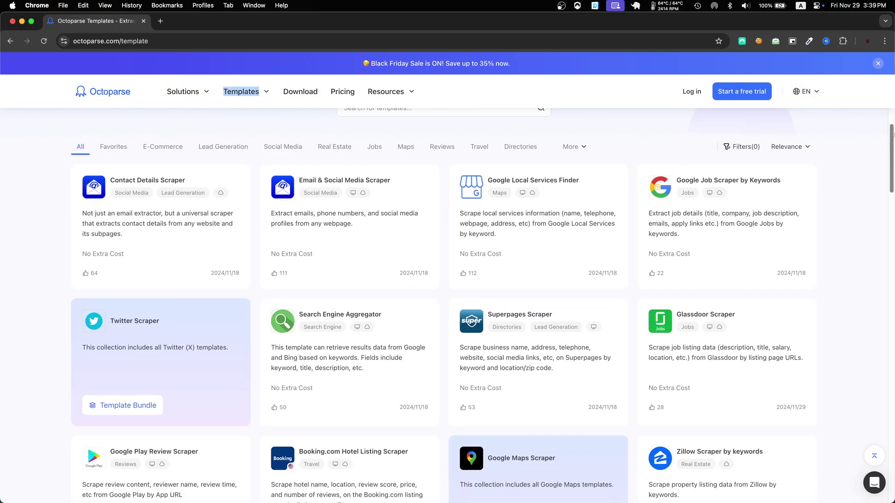
pyautogui.moveTo(891, 164); pyautogui.dragTo(891, 243)
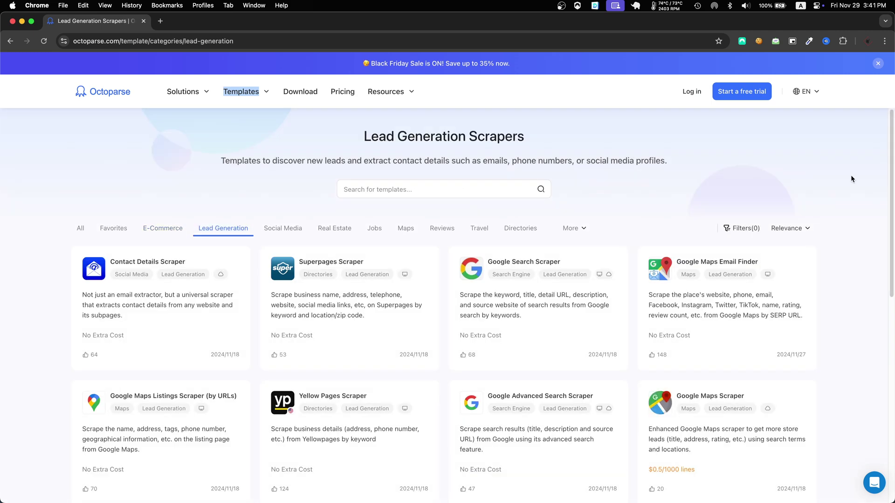
pyautogui.moveTo(890, 139); pyautogui.dragTo(891, 228)
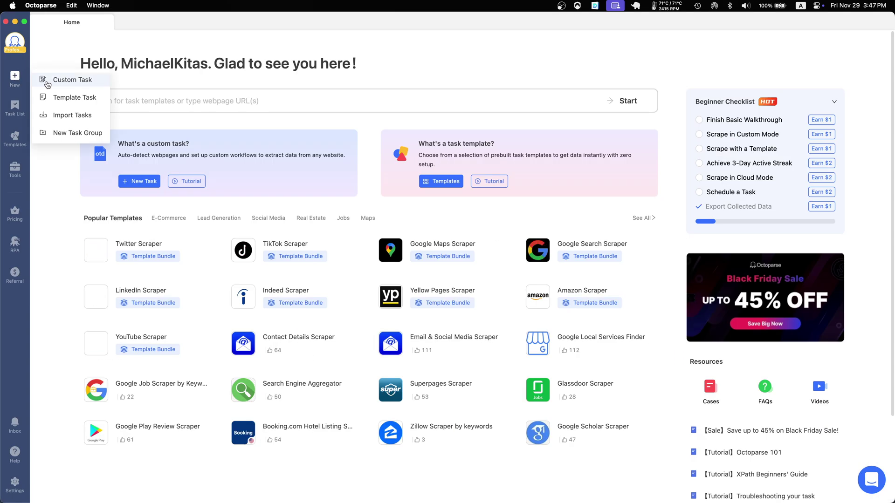
pyautogui.click(47, 79)
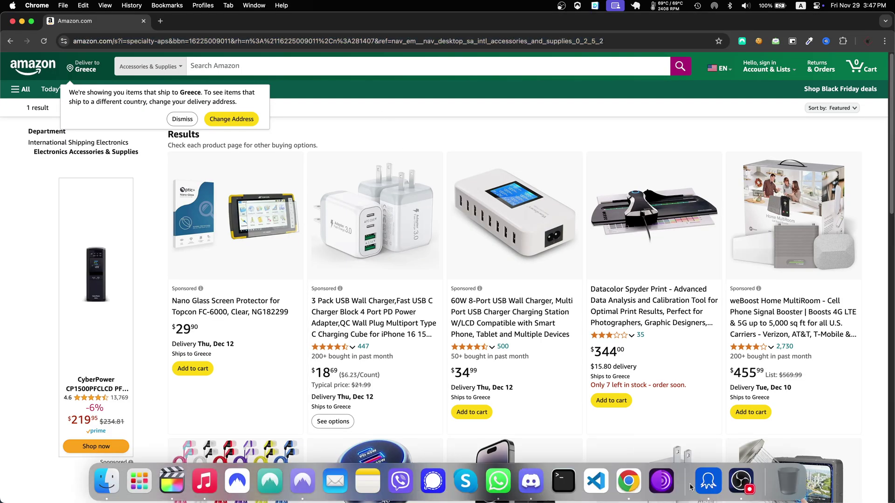
pyautogui.moveTo(642, 68)
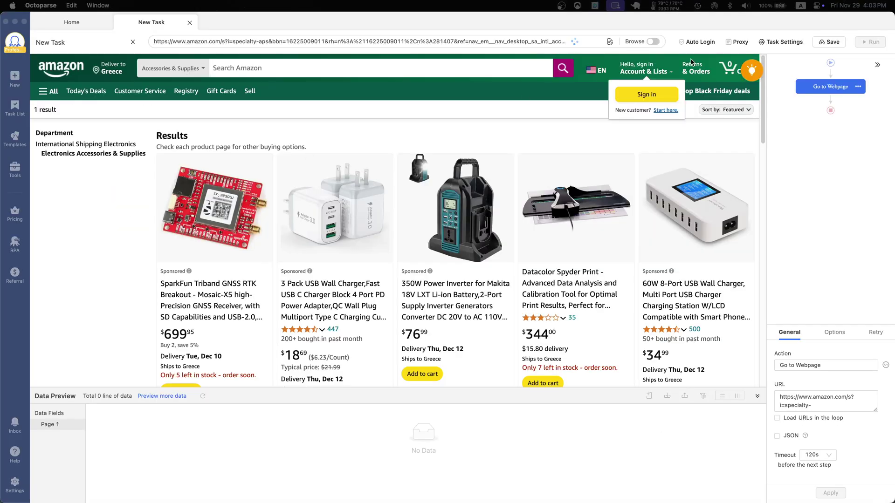
# - Add an Extract Data step and select all nine Amazon product titles
pyautogui.click(830, 99)
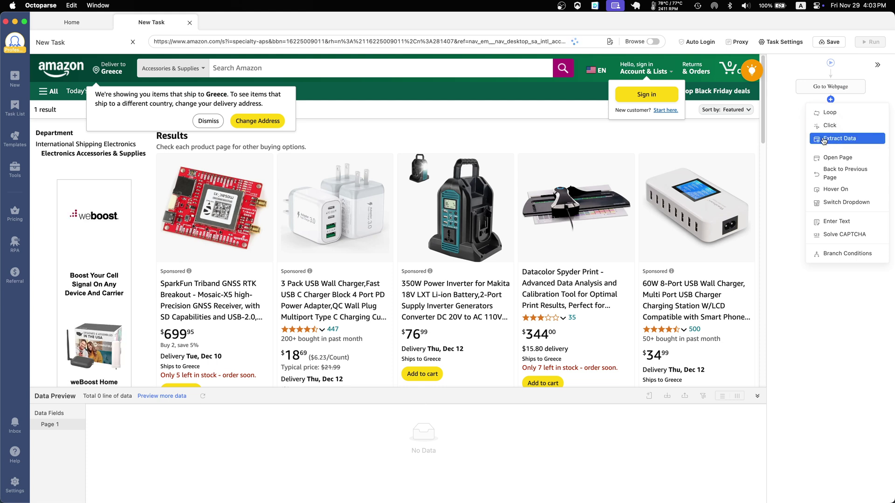
pyautogui.click(823, 139)
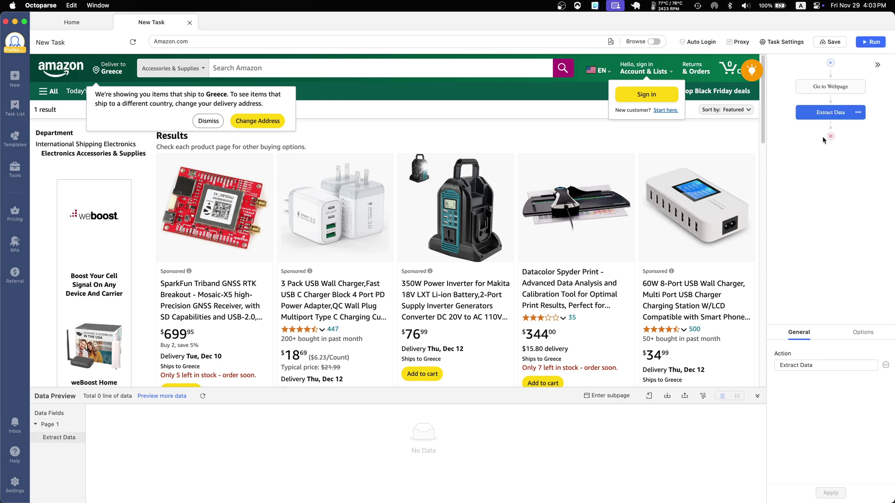
pyautogui.click(203, 307)
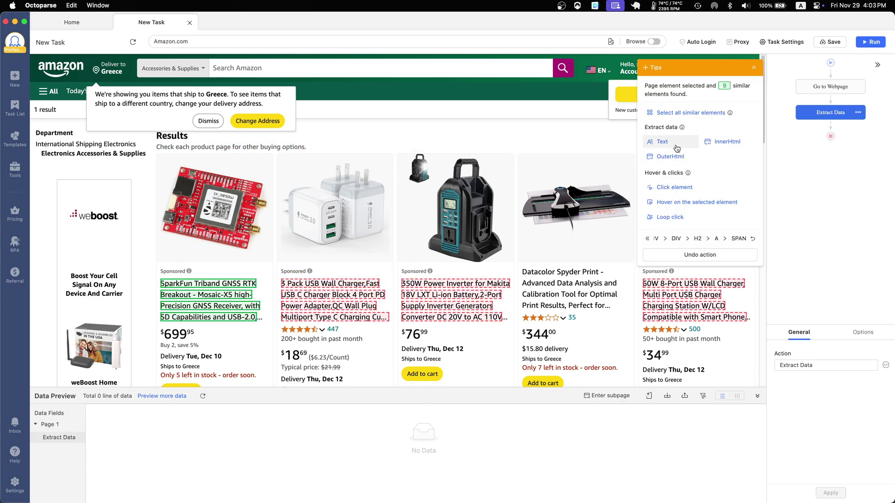
pyautogui.click(688, 113)
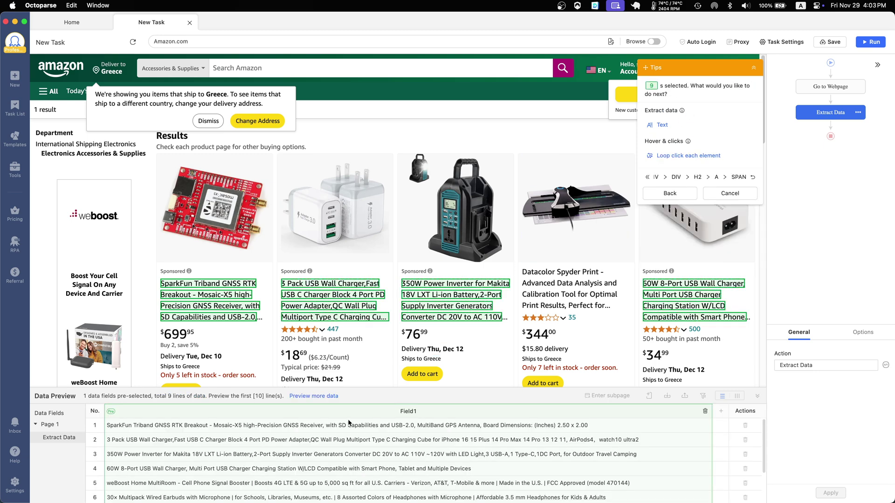
# - Add the $699.95 price as a second field and restart webpage auto-detection
pyautogui.scroll(-3, 373, 447)
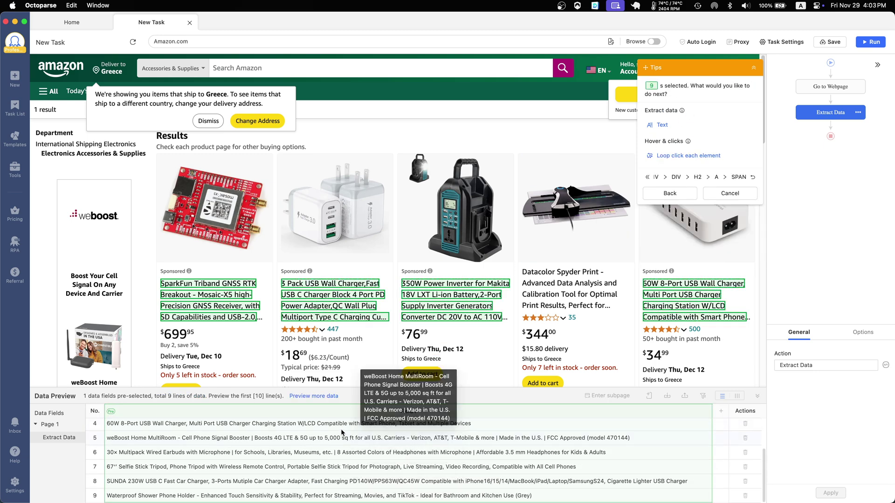
pyautogui.click(184, 336)
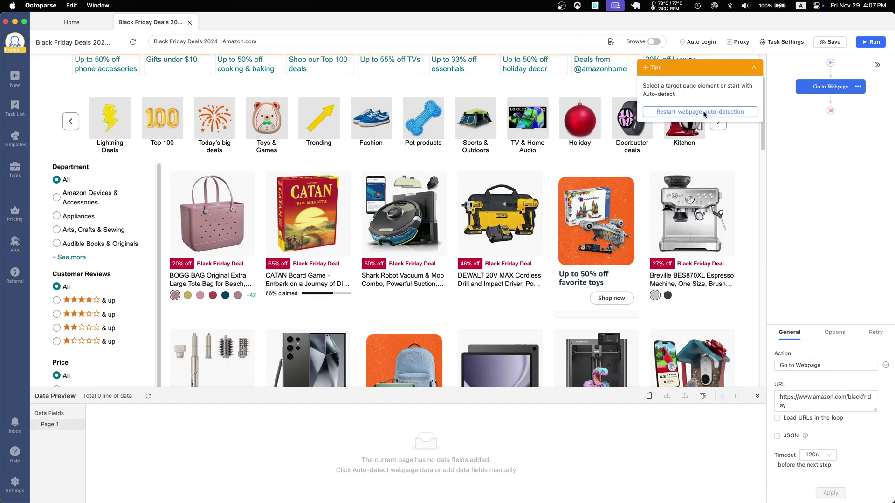
pyautogui.click(703, 113)
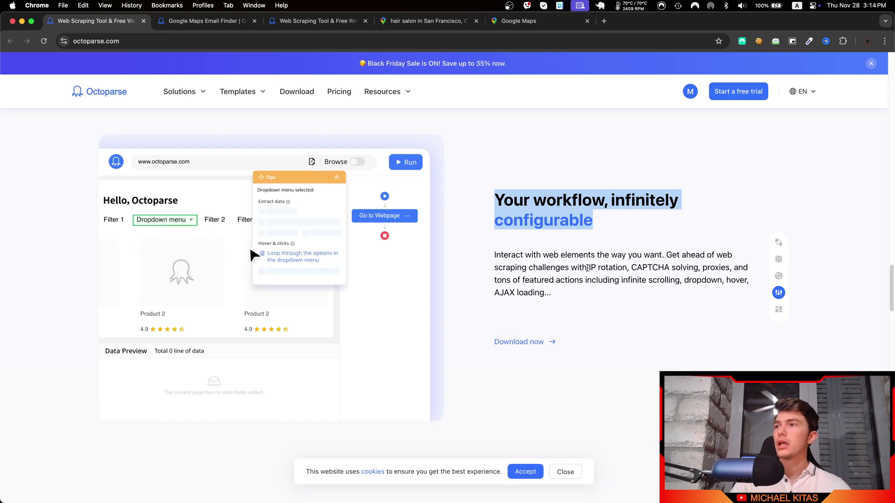
# - Highlight the IP rotation and CAPTCHA feature text, then go to the Octoparse Pricing page
pyautogui.moveTo(588, 268); pyautogui.dragTo(688, 267)
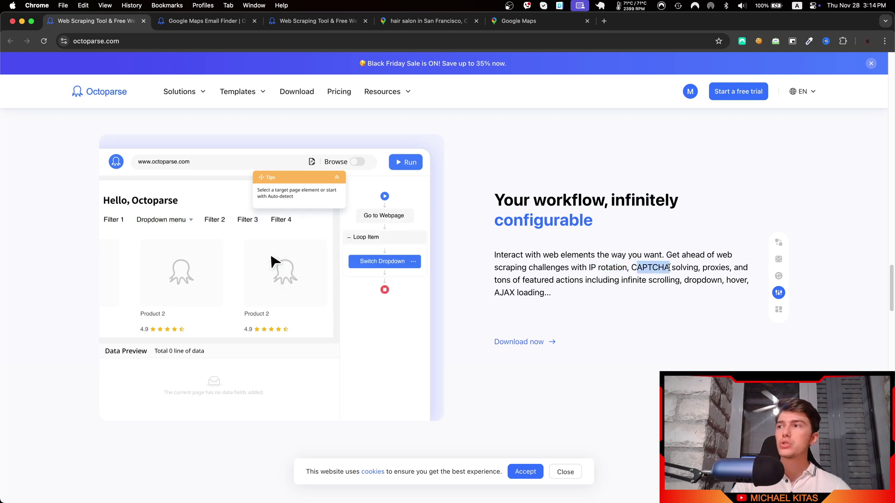
pyautogui.moveTo(502, 280)
pyautogui.mouseDown()
pyautogui.moveTo(636, 289)
pyautogui.moveTo(718, 282)
pyautogui.moveTo(618, 278)
pyautogui.mouseUp()
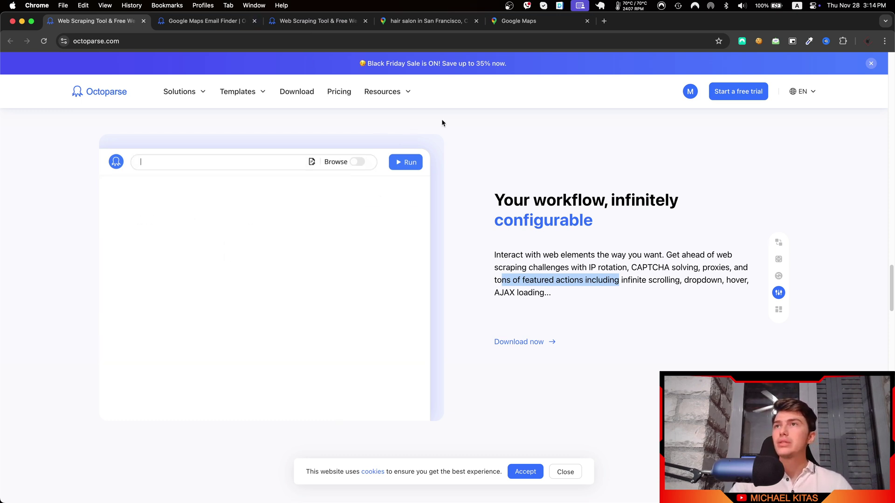
pyautogui.click(339, 91)
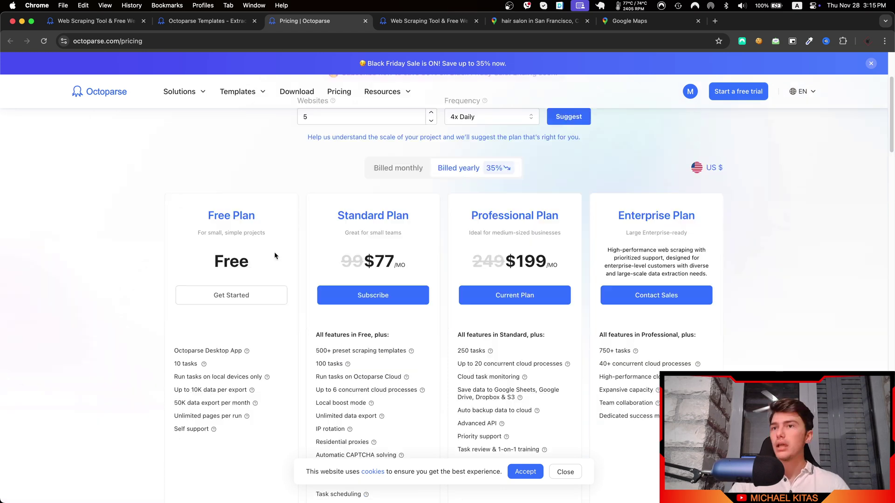
# - Highlight the Free plan details, the Standard plan's $77/month price and the Professional plan price
pyautogui.scroll(-3, 261, 253)
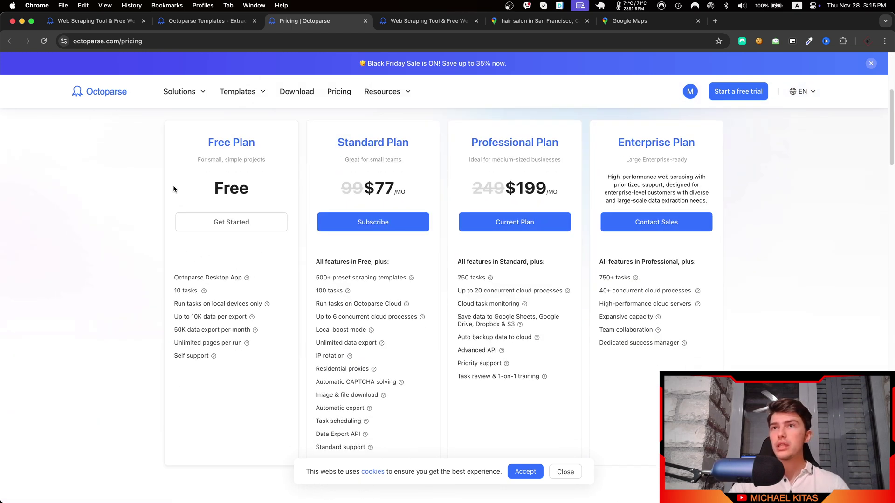
pyautogui.moveTo(221, 137); pyautogui.dragTo(246, 188)
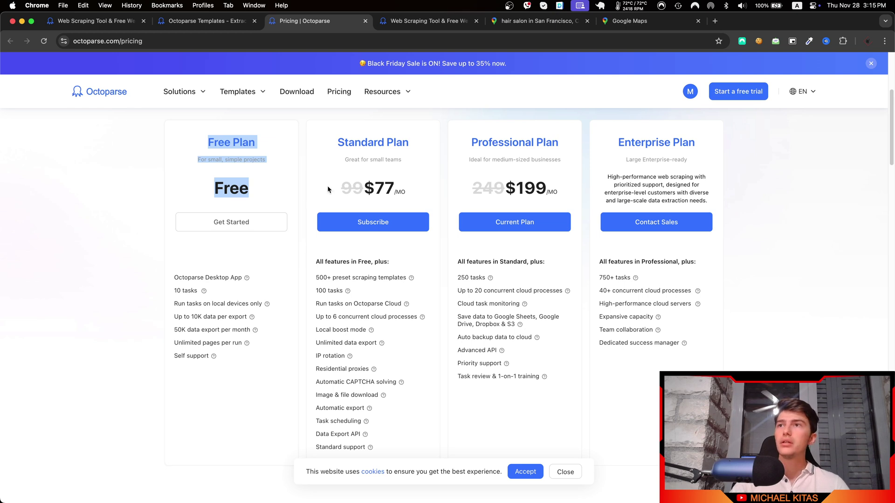
pyautogui.click(485, 177)
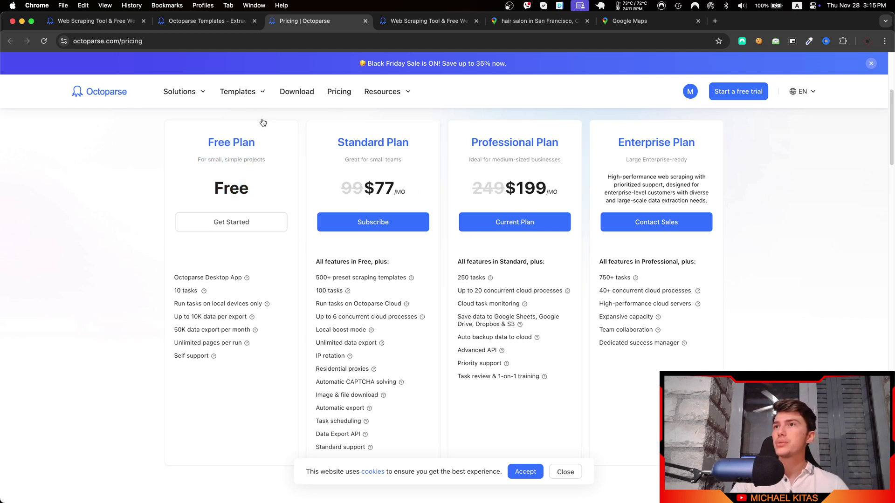
pyautogui.moveTo(362, 185); pyautogui.dragTo(390, 186)
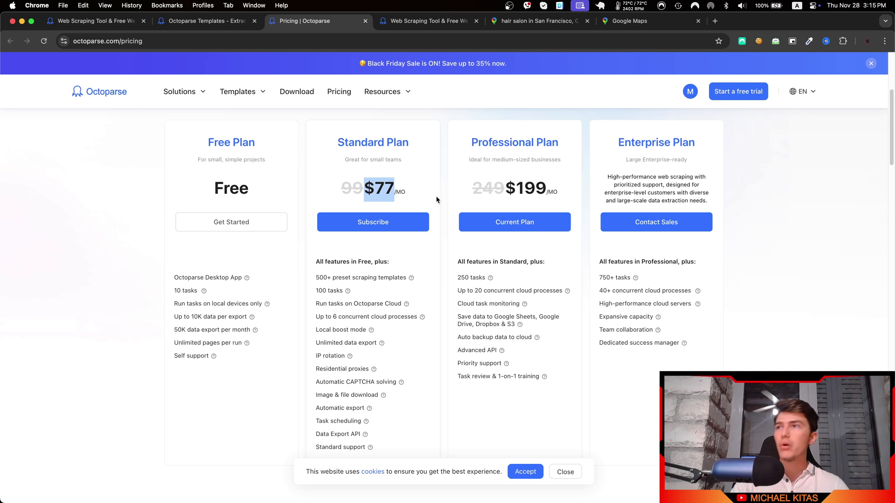
pyautogui.moveTo(505, 187); pyautogui.dragTo(531, 179)
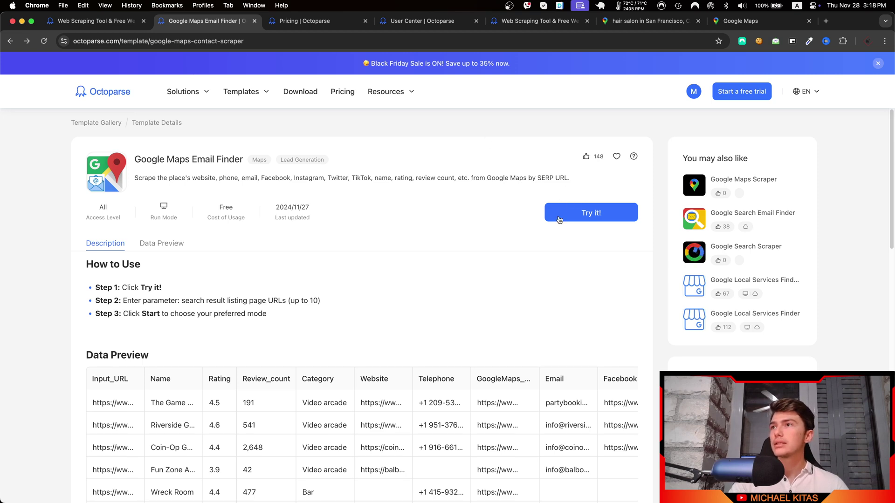
# - Copy the template's sample Google Maps listing URL and reorder the hair salon Maps tab
pyautogui.click(577, 216)
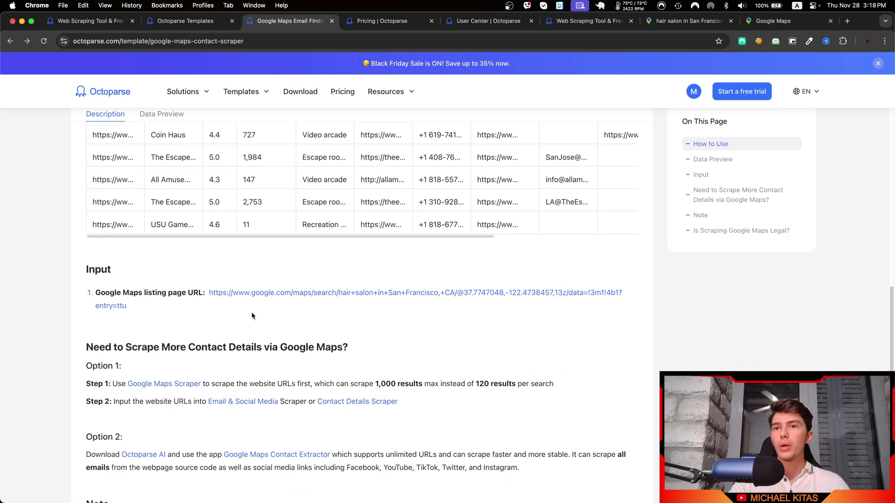
pyautogui.moveTo(128, 296)
pyautogui.mouseDown()
pyautogui.moveTo(139, 283)
pyautogui.moveTo(211, 283)
pyautogui.mouseUp()
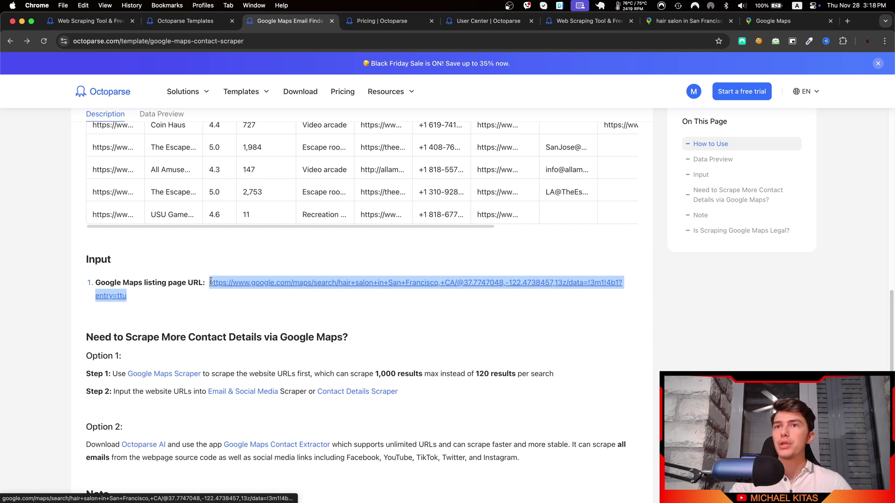
pyautogui.press('super+c')
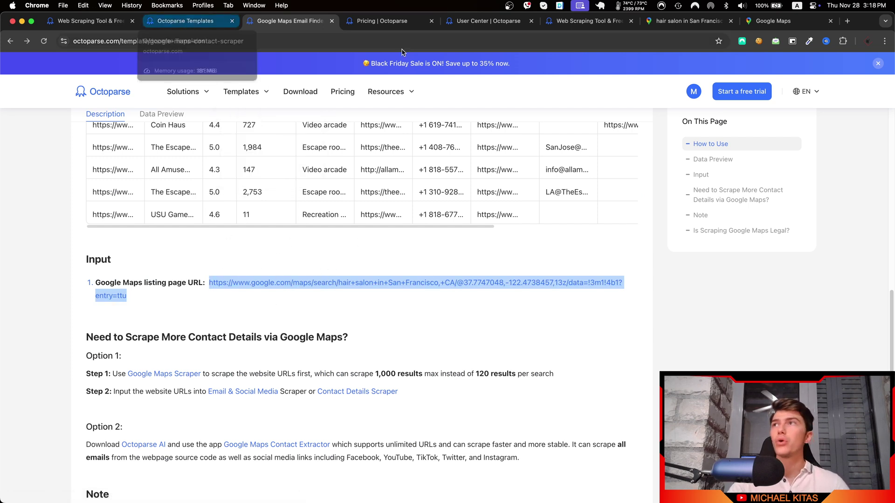
pyautogui.moveTo(678, 23); pyautogui.dragTo(379, 23)
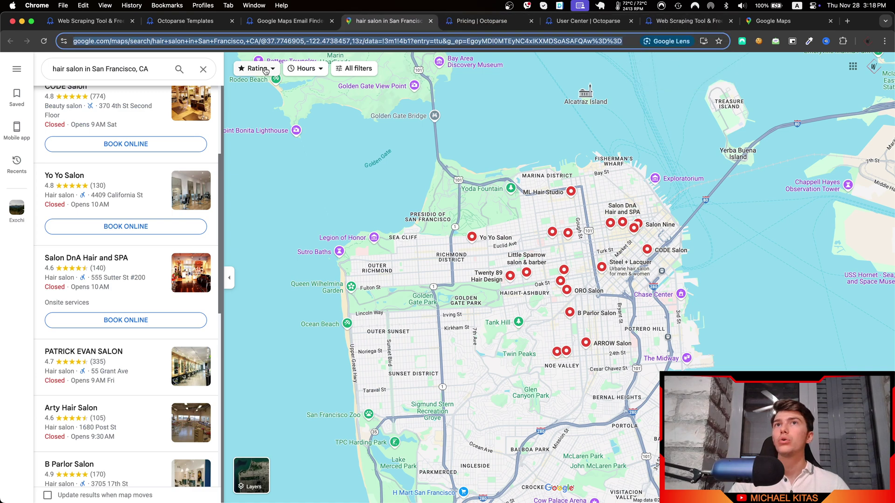
pyautogui.scroll(4, 140, 186)
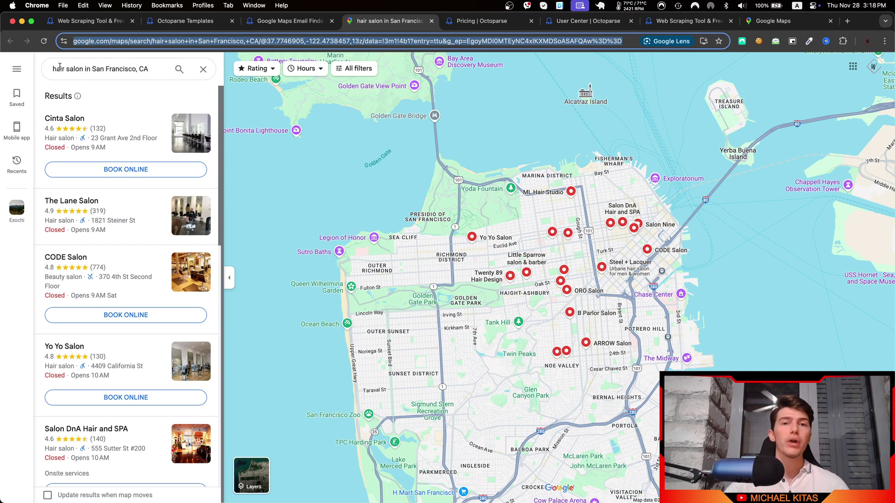
# - Paste the hair salon search link into the Email Finder template's listing URL input
pyautogui.click(189, 21)
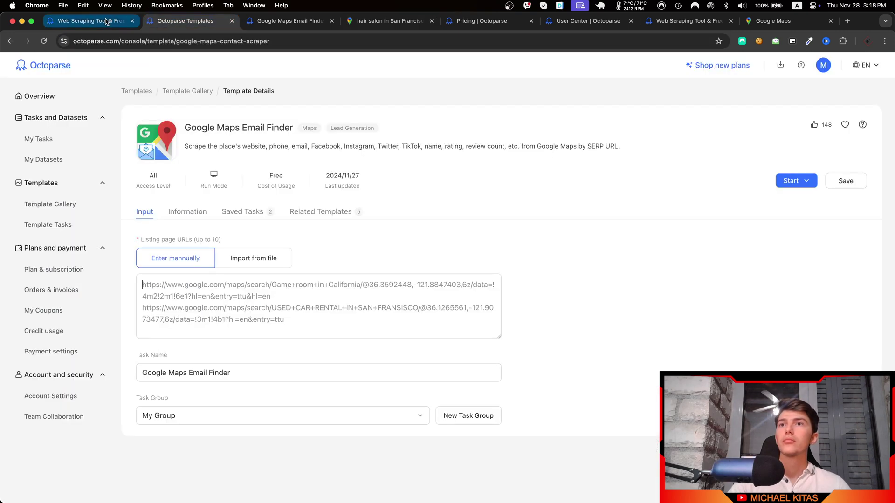
pyautogui.click(389, 21)
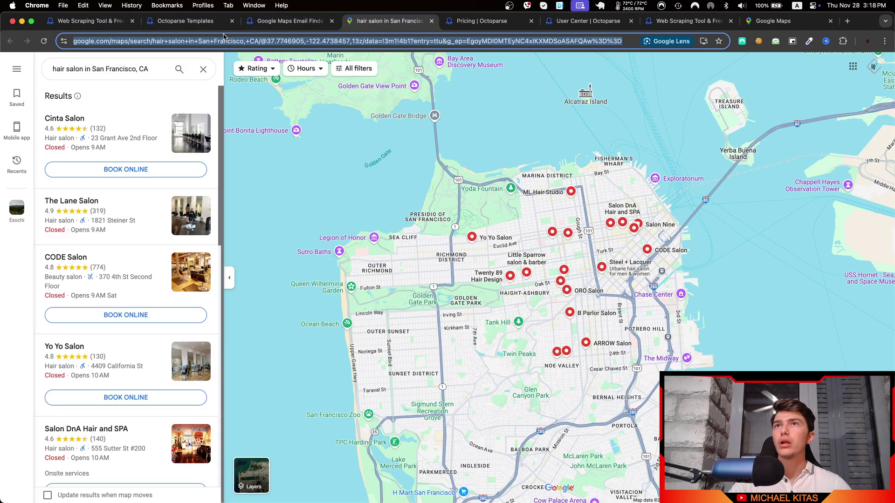
pyautogui.click(207, 20)
pyautogui.click(281, 282)
pyautogui.press('super+v')
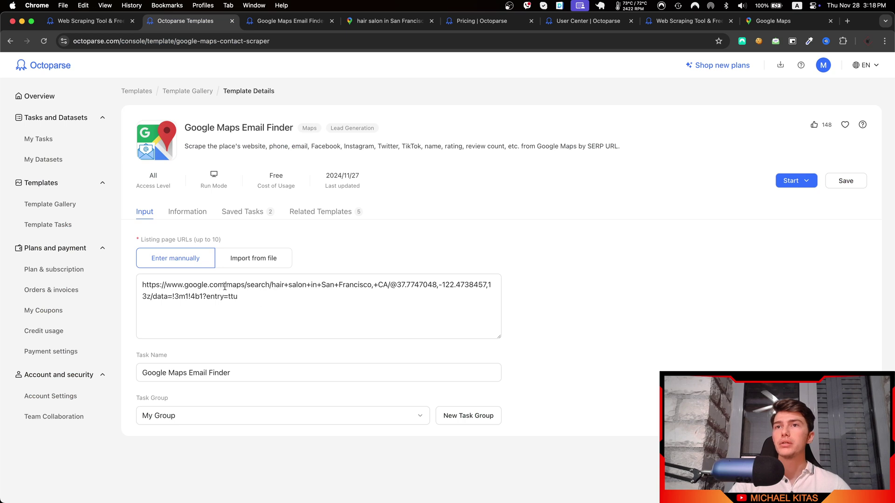
# - Choose Run with Desktop App from the template's Start options
pyautogui.click(794, 184)
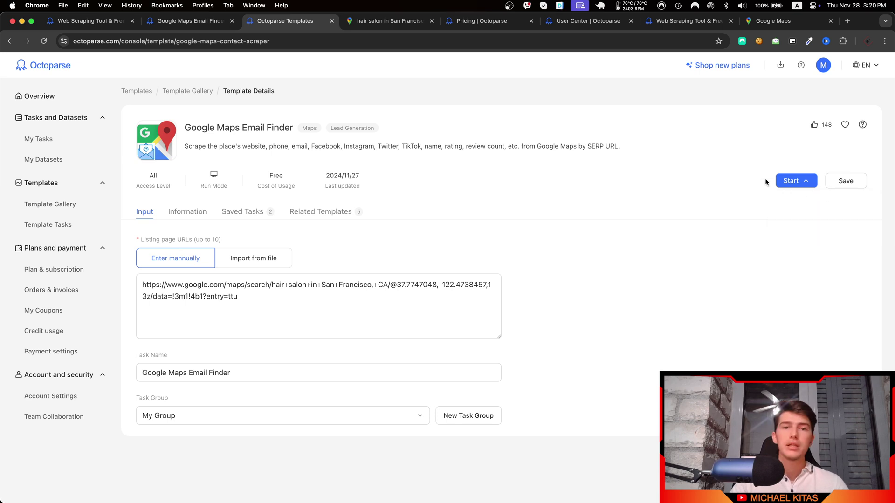
pyautogui.doubleClick(791, 181)
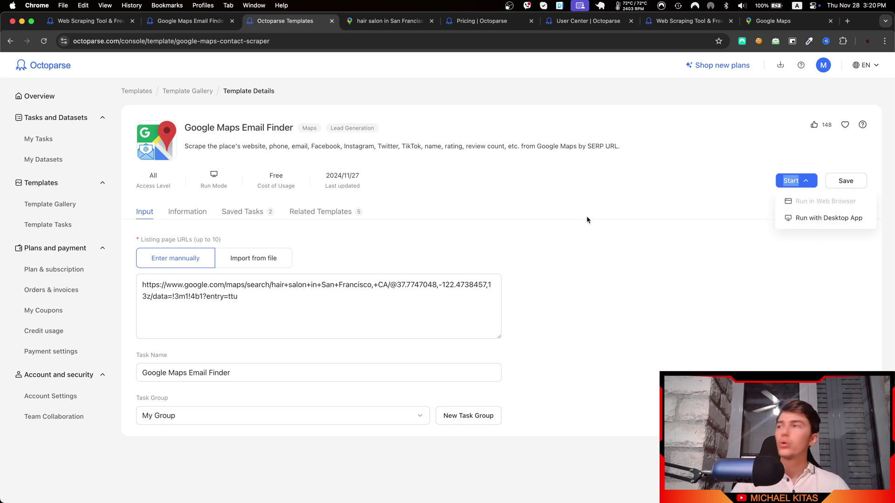
pyautogui.click(823, 222)
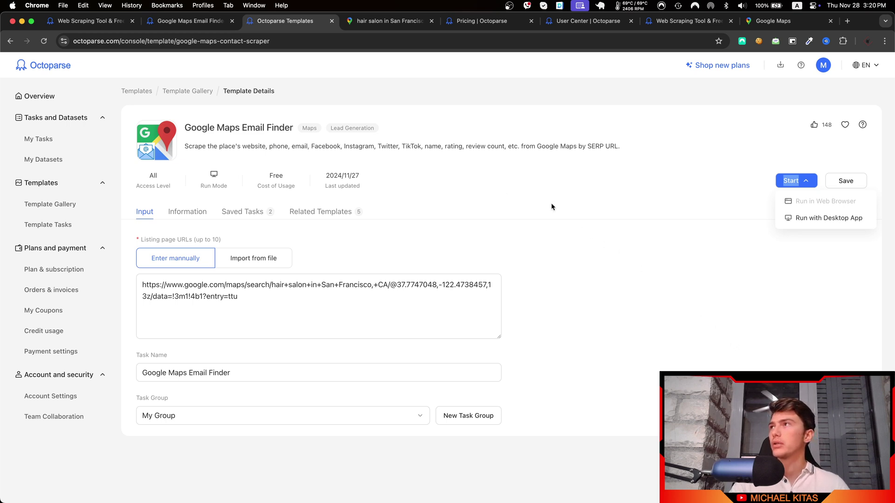
# - Download the Octoparse 8.7.4 installer to Downloads, then bring up Launchpad
pyautogui.click(782, 68)
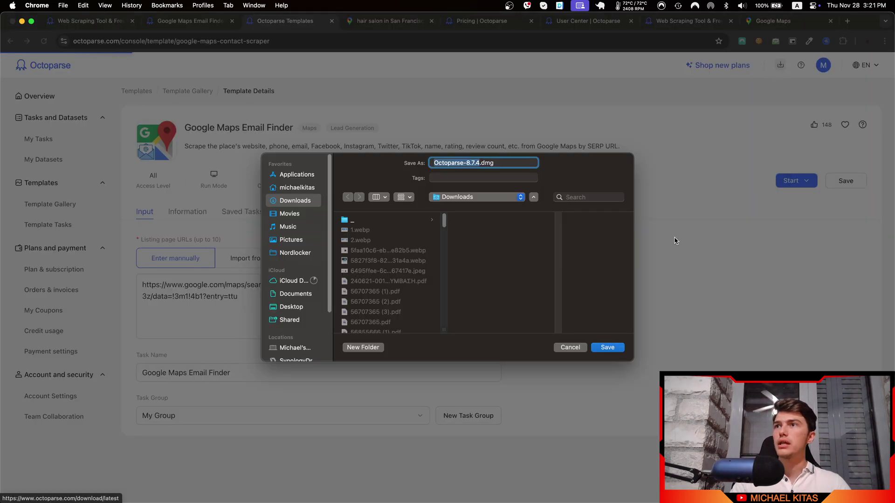
pyautogui.click(608, 349)
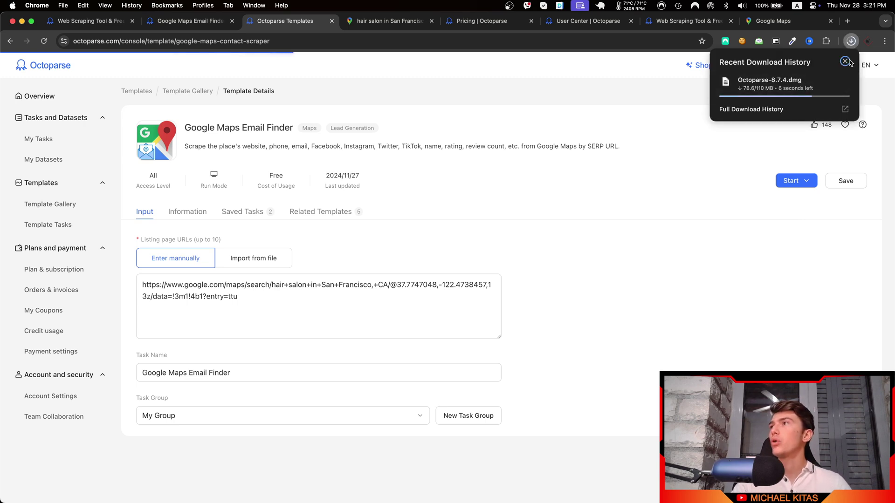
pyautogui.moveTo(775, 84)
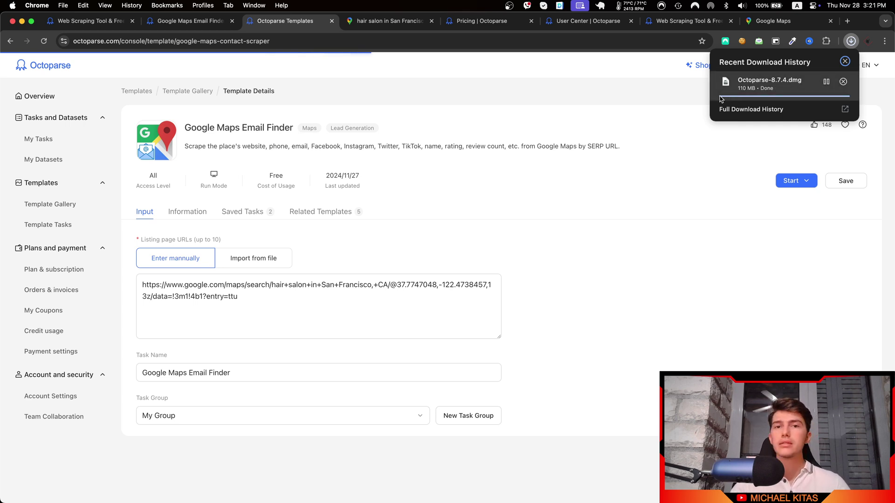
pyautogui.press('F4')
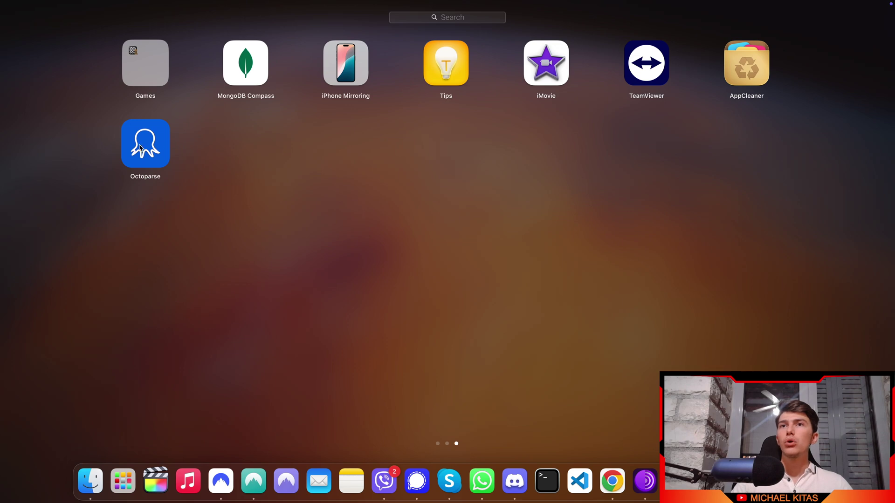
# - Launch Octoparse, sign in with Google, and run the hair salon template with the desktop app
pyautogui.click(155, 176)
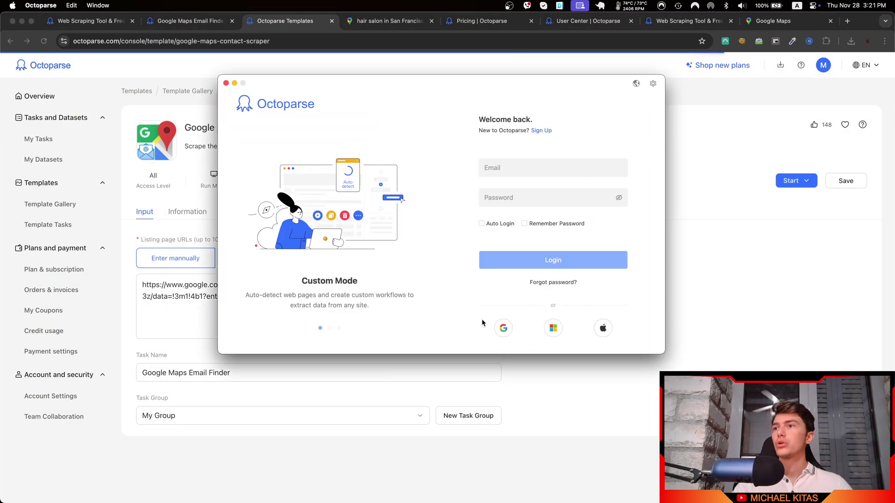
pyautogui.click(504, 328)
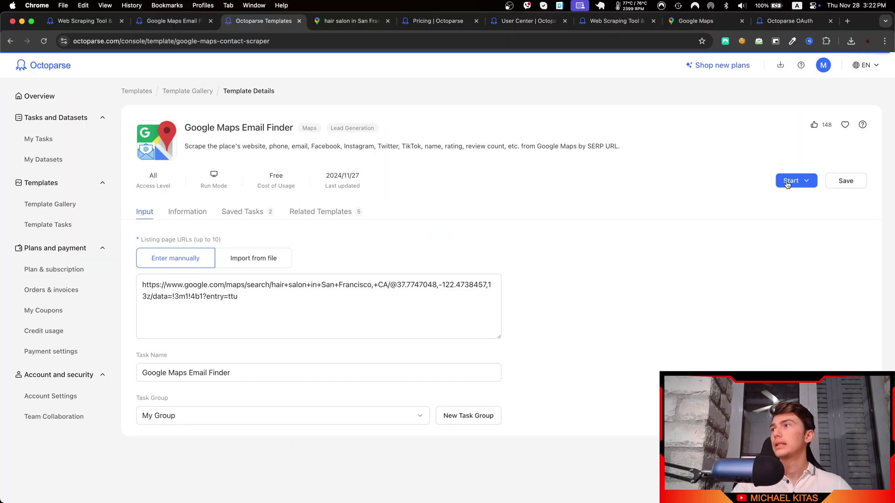
pyautogui.click(790, 182)
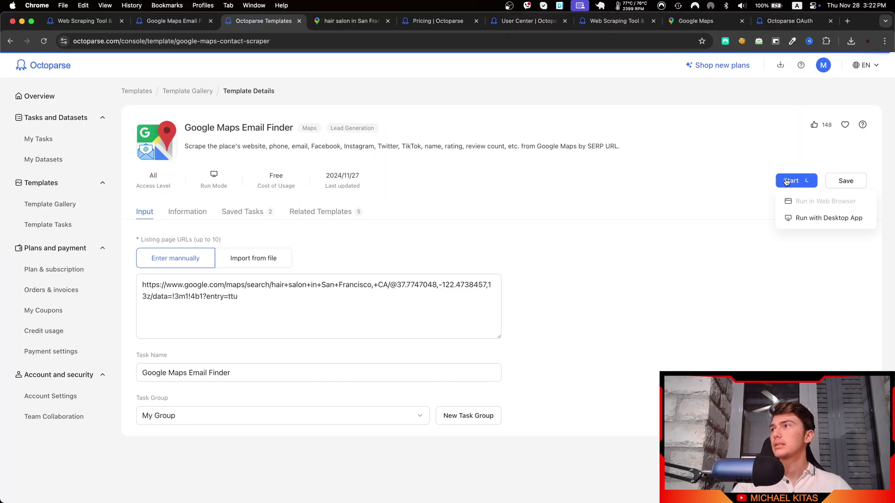
pyautogui.click(806, 218)
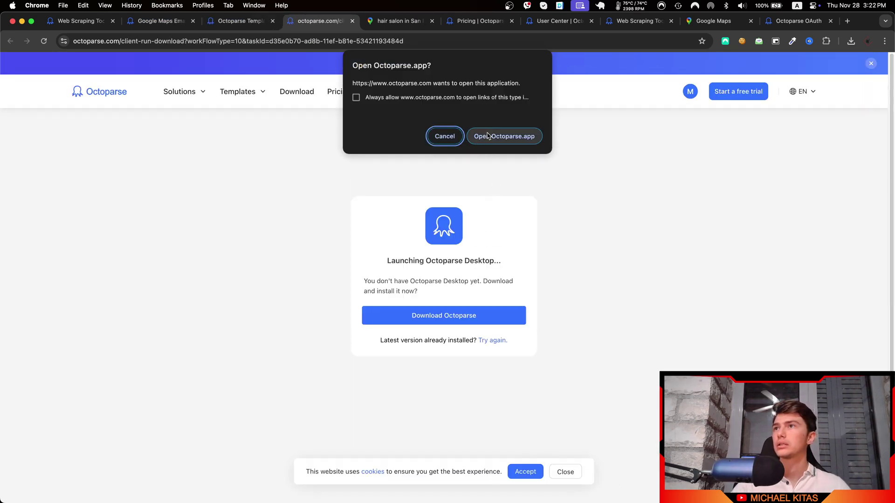
# - Launch Octoparse from Chrome and run the salon task locally to collect 40 San Francisco records
pyautogui.click(487, 137)
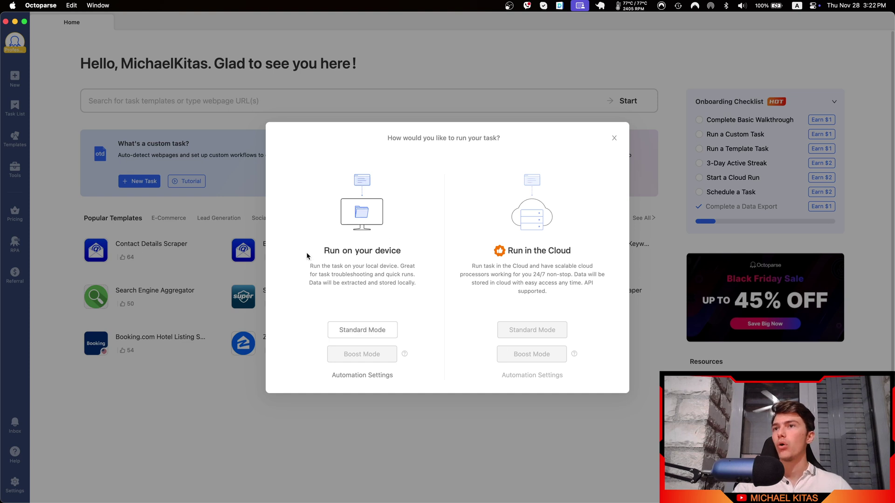
pyautogui.click(368, 330)
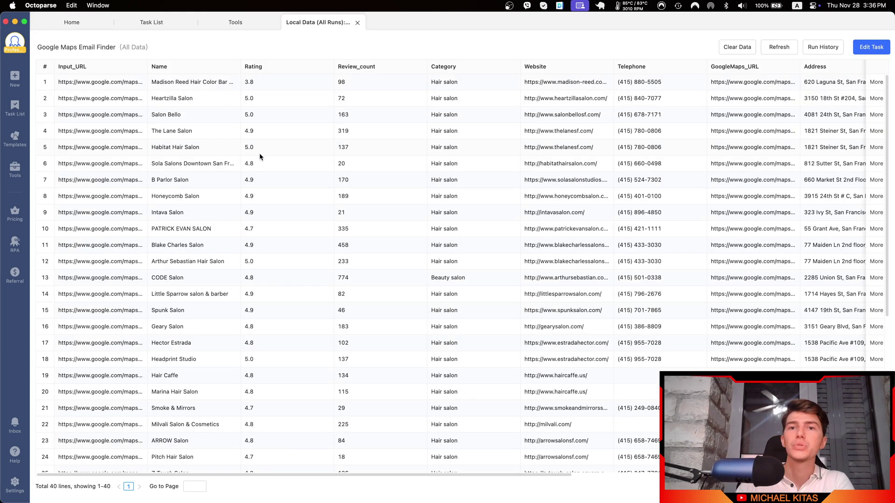
pyautogui.click(231, 23)
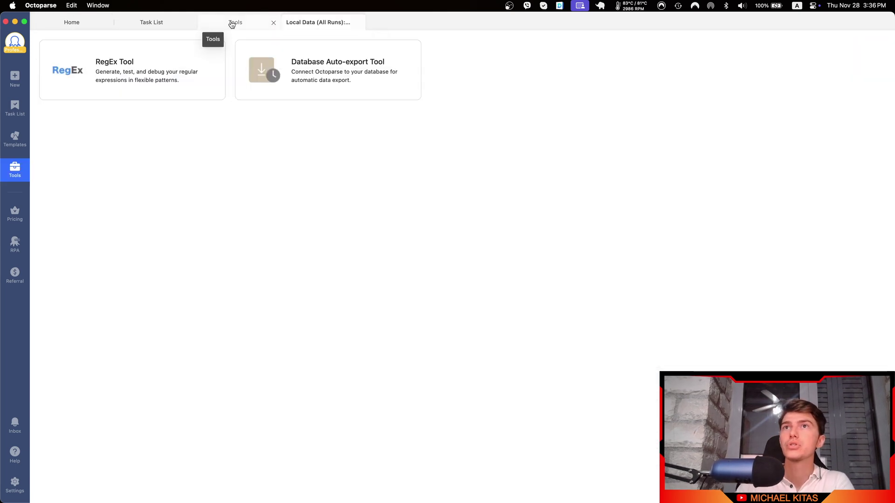
pyautogui.click(148, 22)
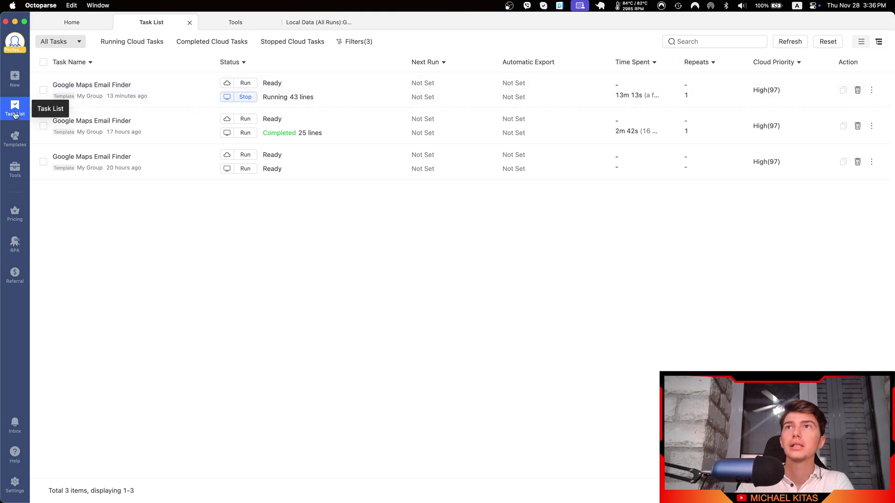
pyautogui.moveTo(329, 97)
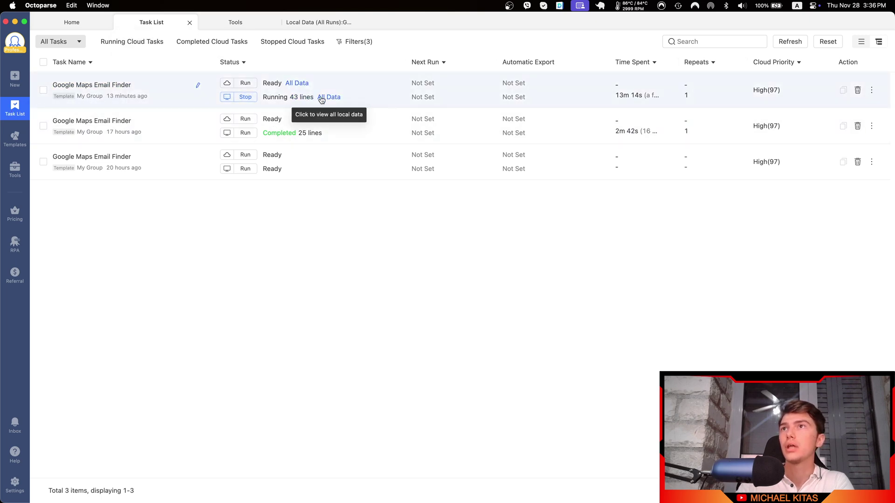
pyautogui.click(321, 97)
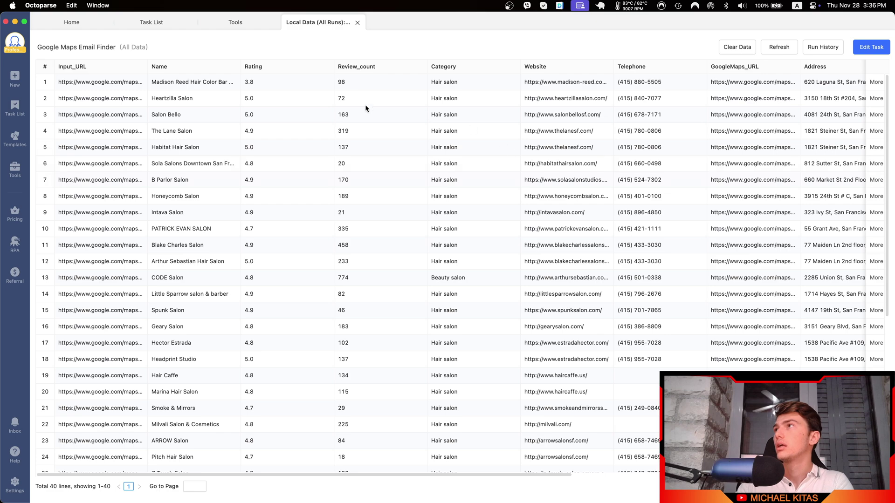
pyautogui.scroll(-5, 394, 232)
pyautogui.scroll(5, 405, 219)
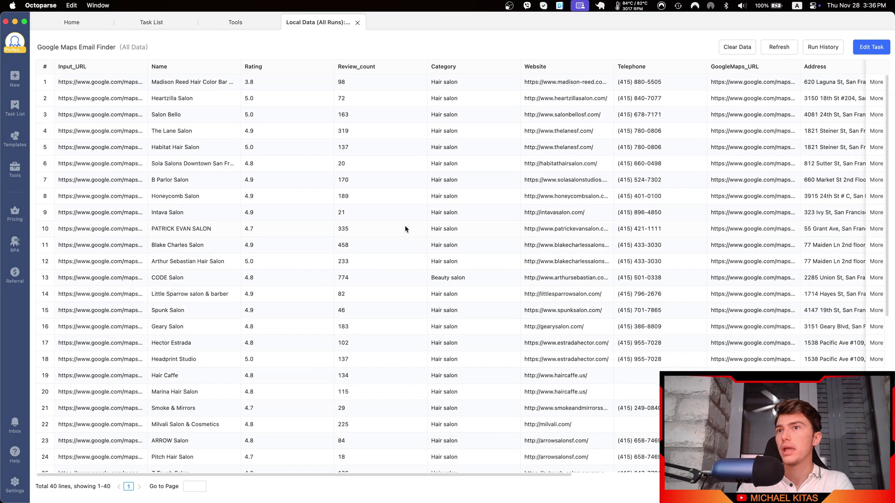
pyautogui.hscroll(10, 435, 472)
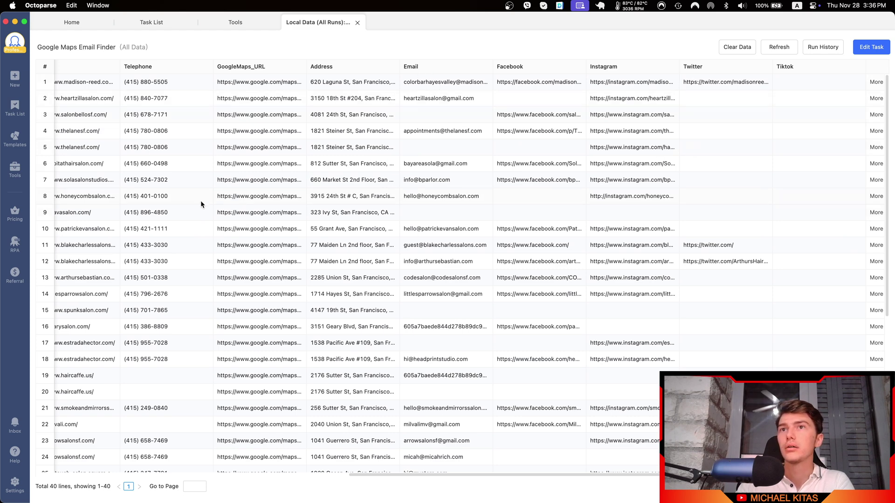
pyautogui.scroll(-5, 168, 270)
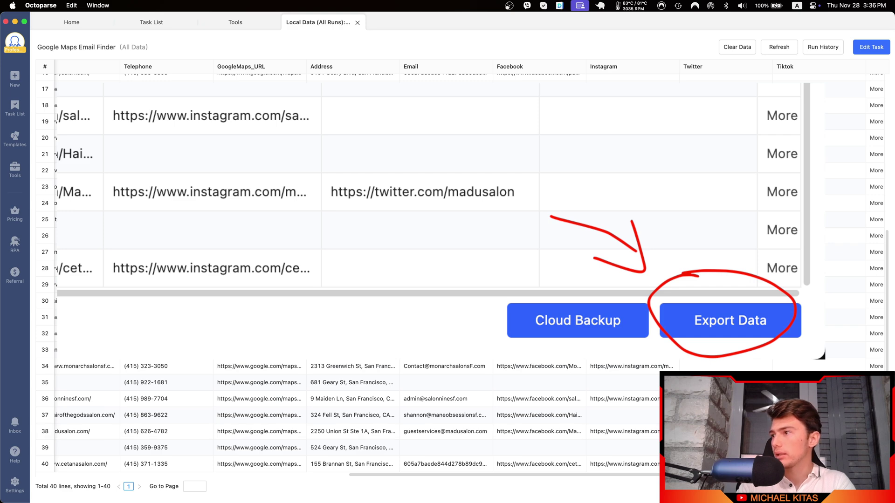
# - Export all 46 Google Maps Email Finder salon rows as a CSV to Documents
pyautogui.click(866, 486)
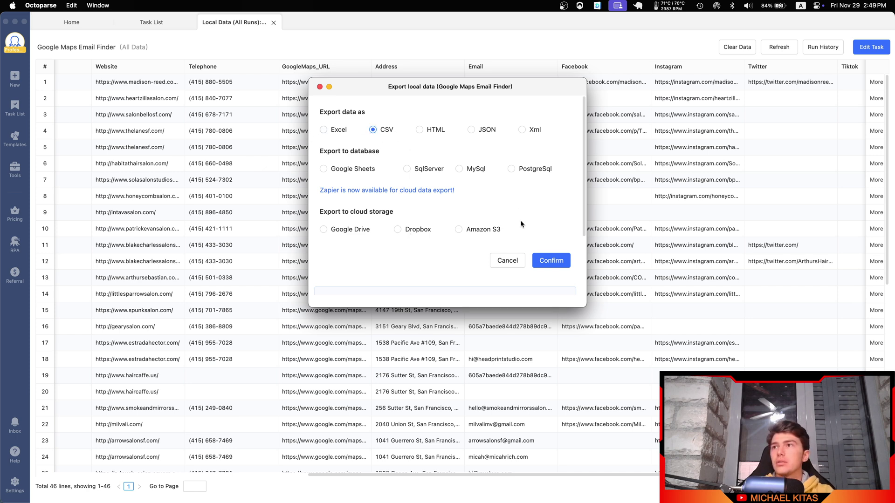
pyautogui.click(552, 261)
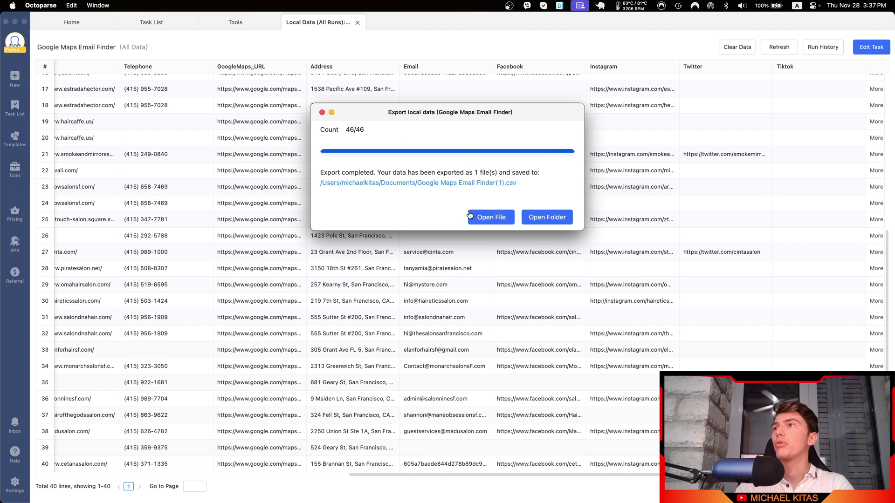
# - Open the exported salon CSV in Numbers and scroll across to view more columns
pyautogui.click(470, 216)
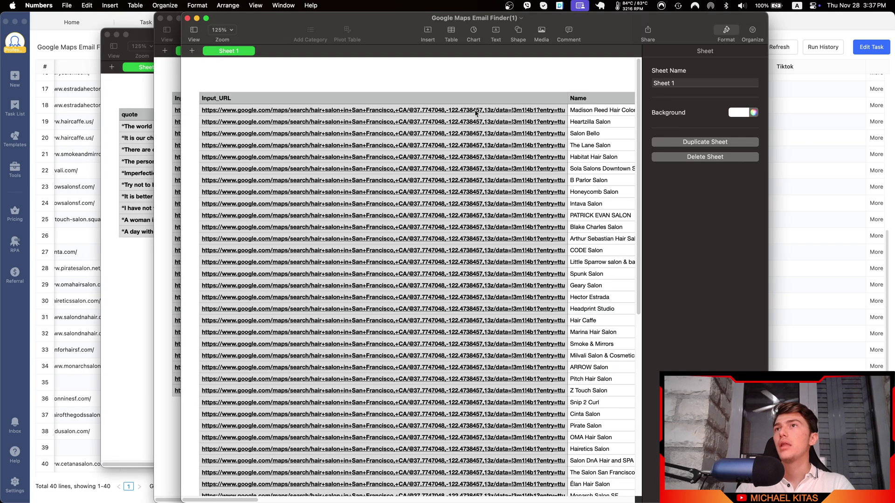
pyautogui.moveTo(241, 500); pyautogui.dragTo(594, 488)
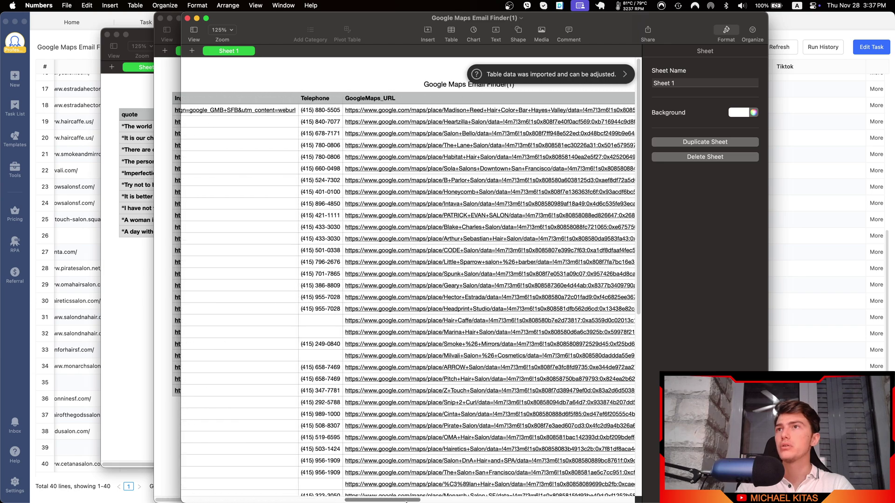